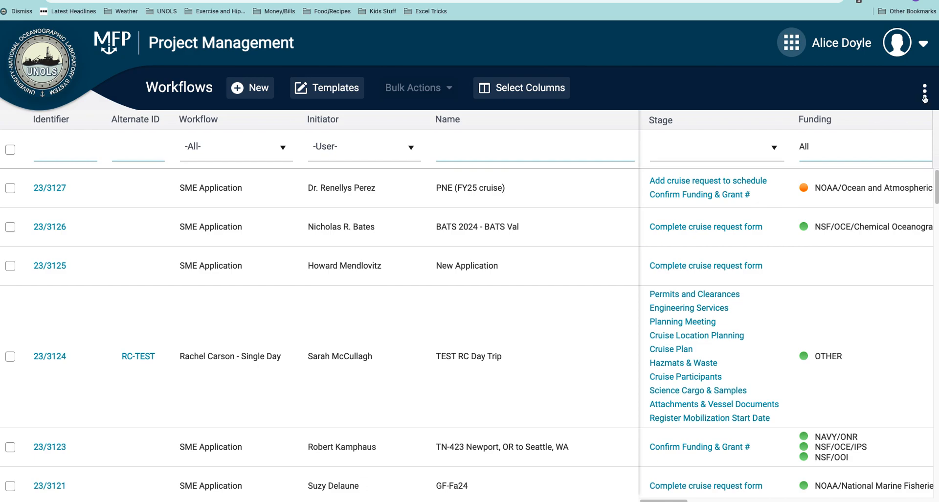
# - Open the Ship Fitted Equipment records in the project management ground data
pyautogui.click(925, 94)
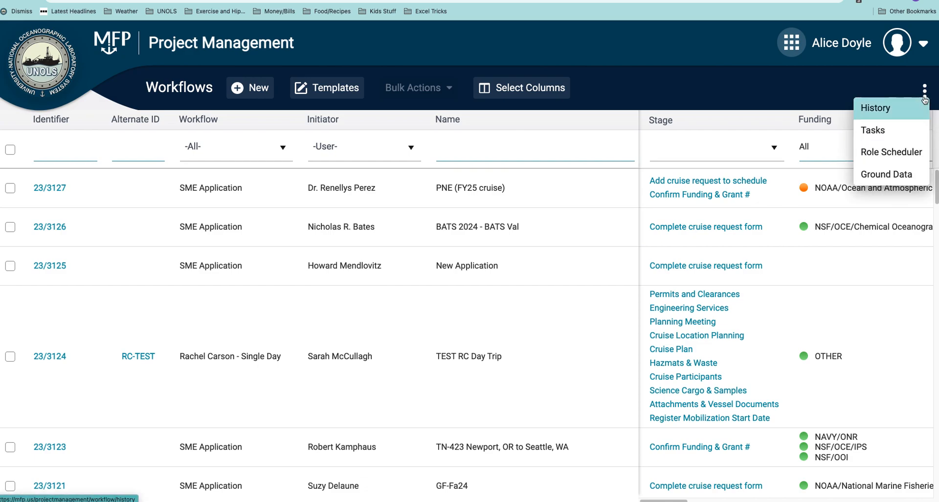
pyautogui.click(912, 173)
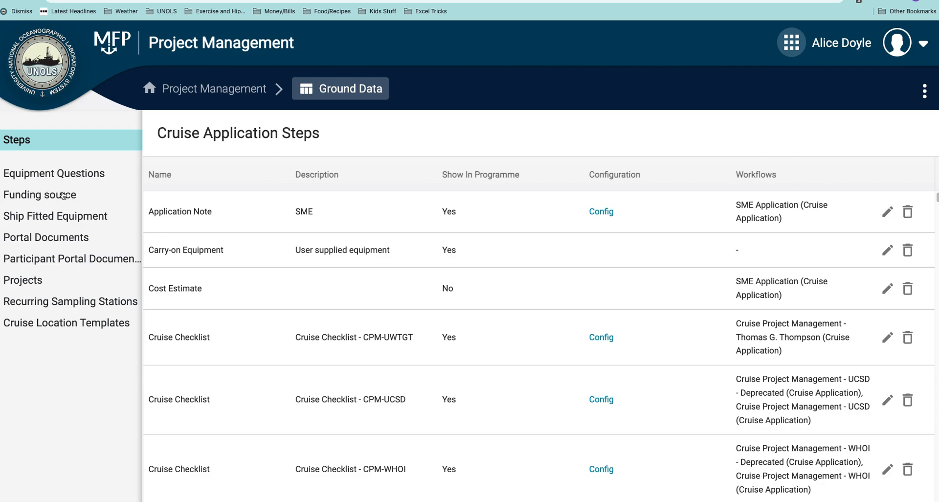
pyautogui.click(56, 220)
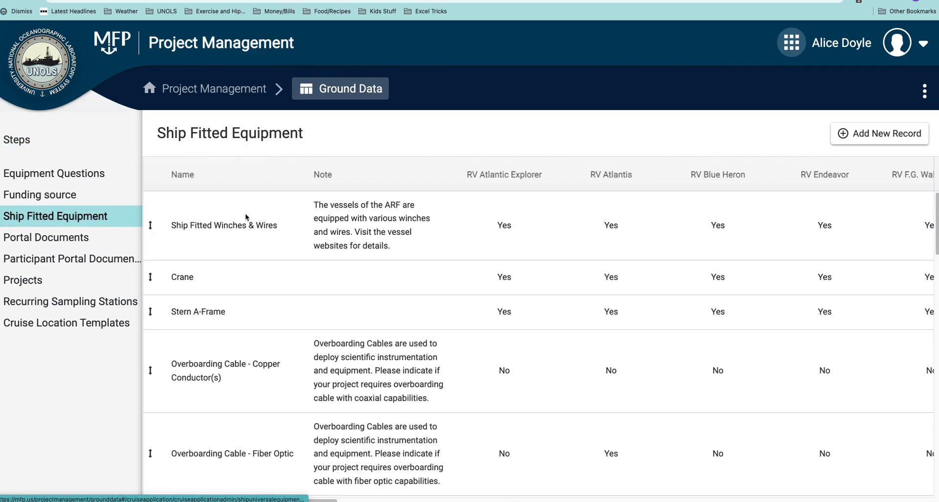
# - Examine the ship fitted equipment entries, their notes and the availability of each item across the vessels
pyautogui.scroll(-5, 323, 259)
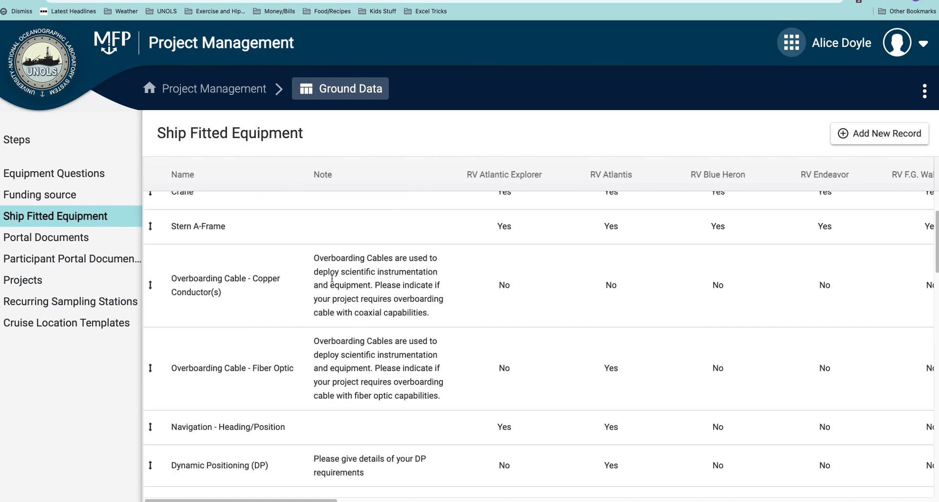
pyautogui.scroll(-3, 332, 311)
pyautogui.scroll(8, 332, 311)
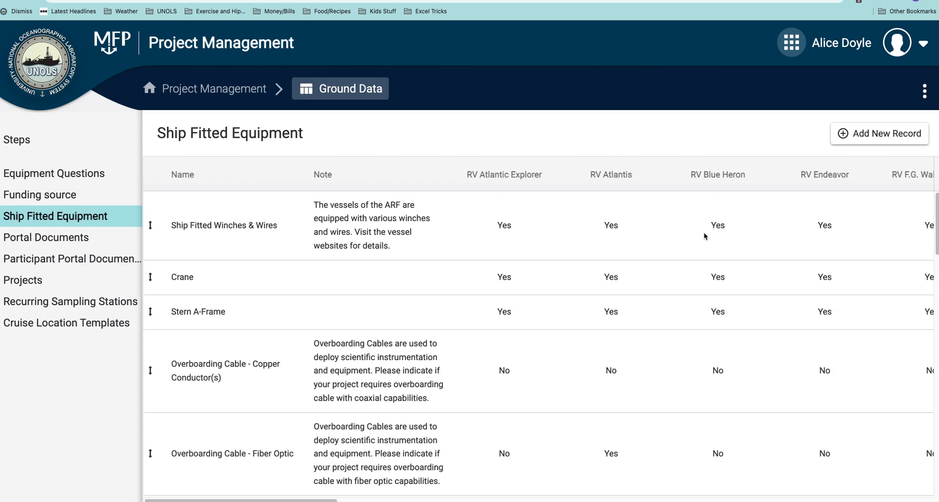
pyautogui.hscroll(5, 538, 338)
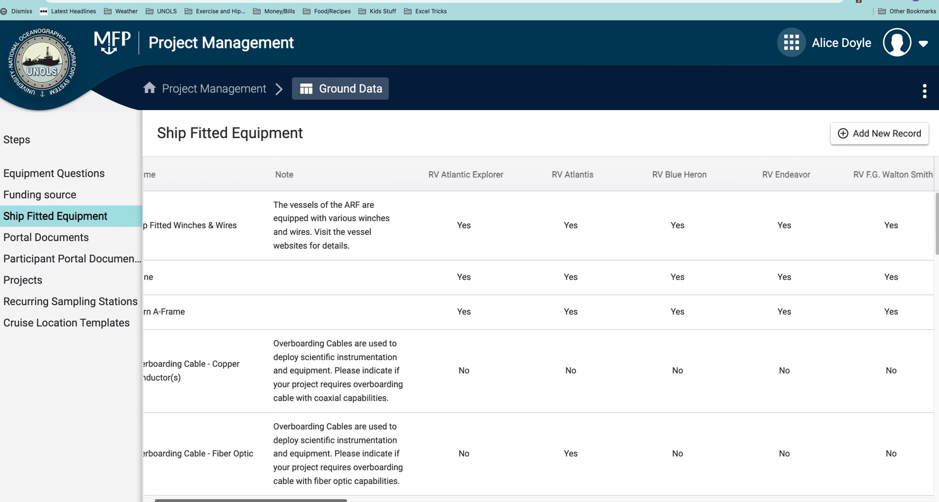
pyautogui.hscroll(8, 538, 337)
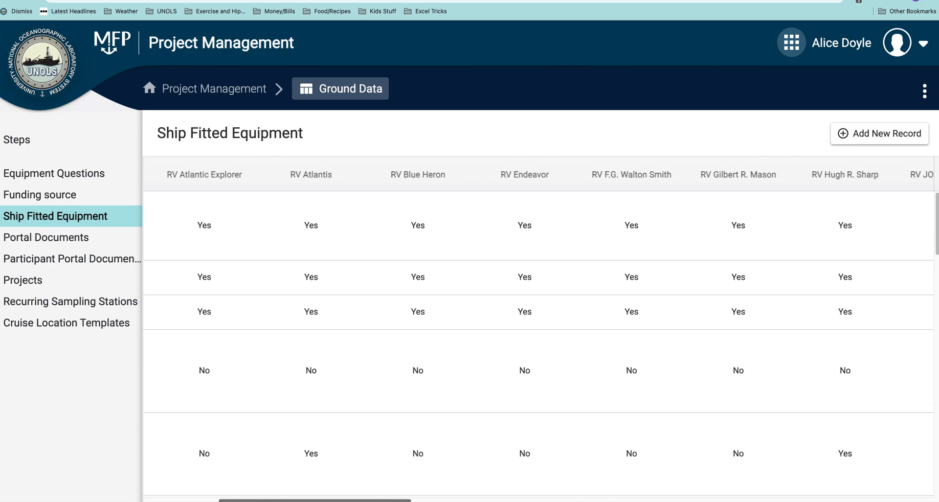
pyautogui.hscroll(10, 539, 338)
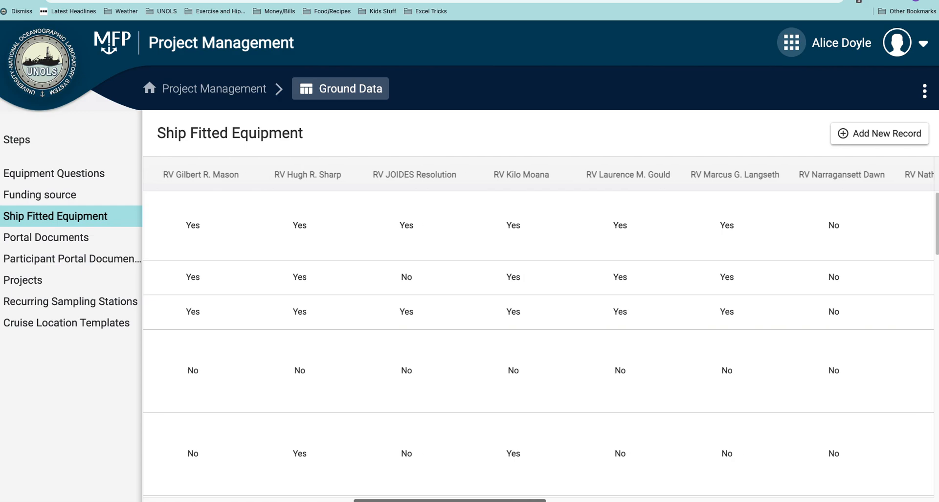
pyautogui.hscroll(5, 538, 337)
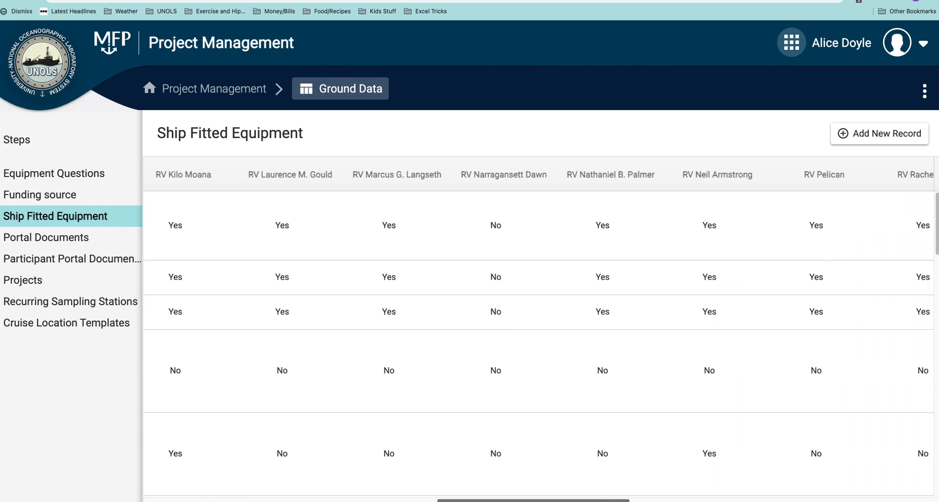
pyautogui.hscroll(10, 538, 337)
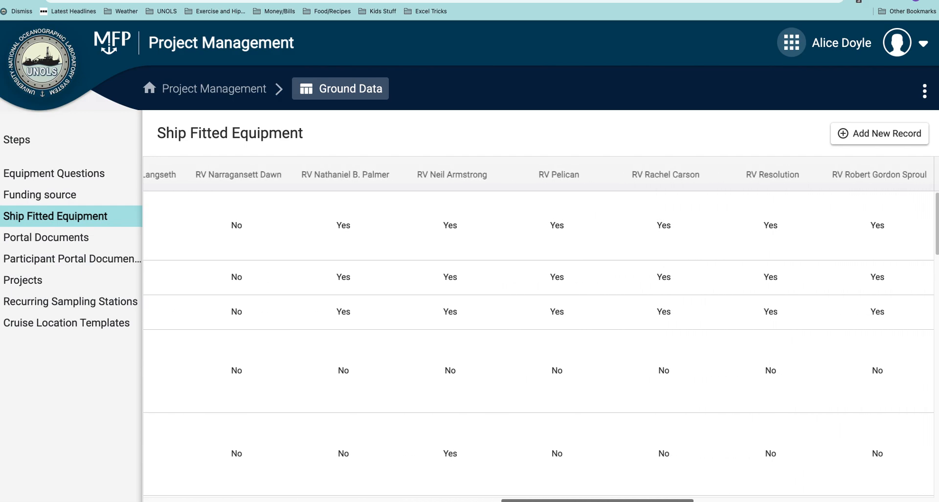
pyautogui.hscroll(2, 538, 338)
pyautogui.hscroll(1, 538, 338)
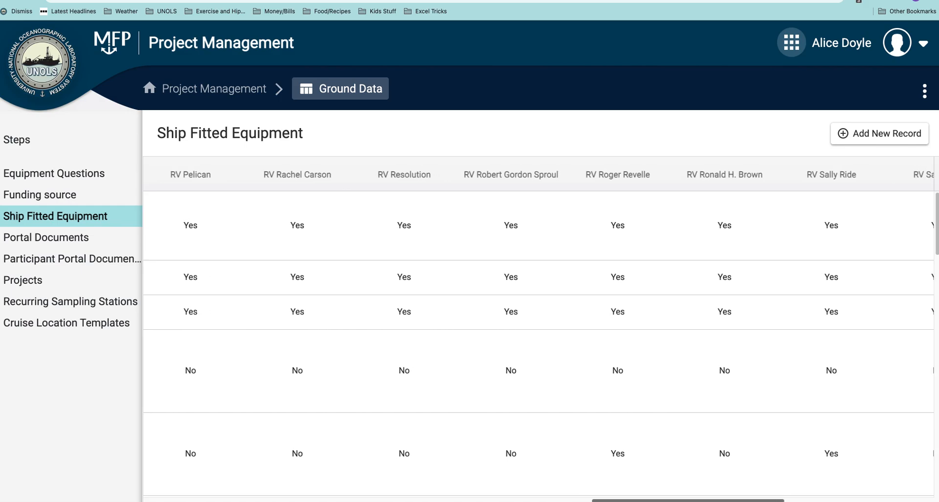
pyautogui.hscroll(-15, 538, 337)
pyautogui.hscroll(-15, 538, 338)
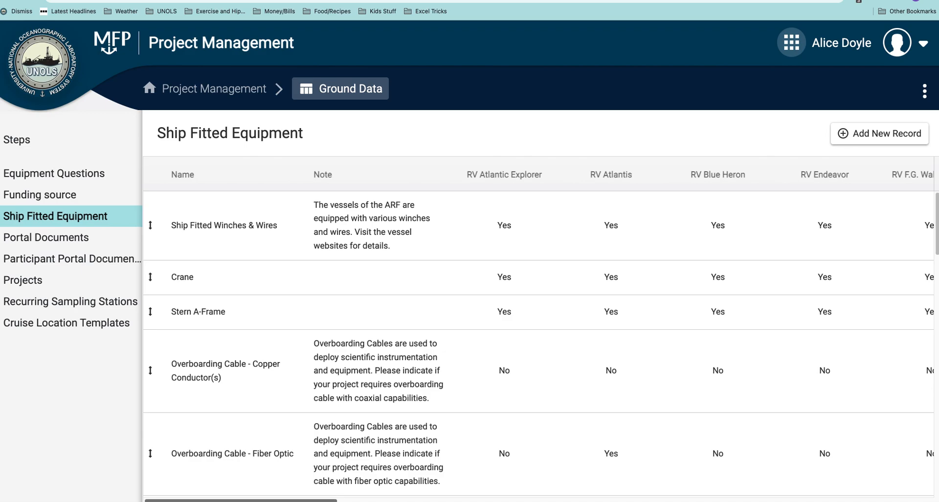
pyautogui.hscroll(10, 538, 332)
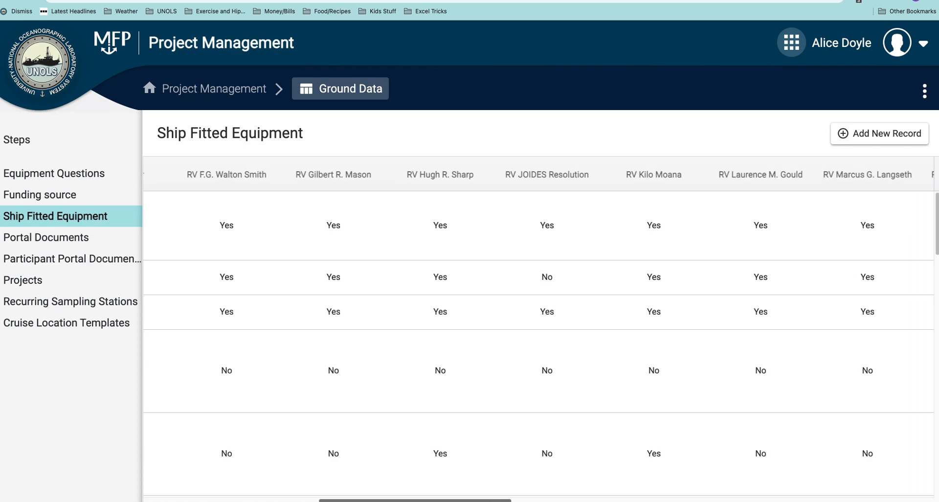
pyautogui.hscroll(-10, 538, 332)
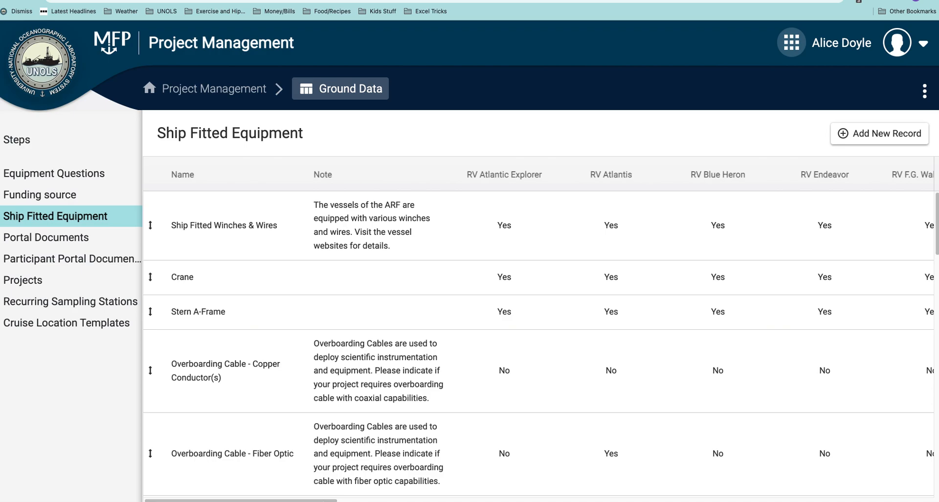
# - Open the Ship Fitted Winches & Wires record for editing, review its per-vessel availability settings and save the record
pyautogui.hscroll(10, 724, 494)
pyautogui.hscroll(5, 724, 493)
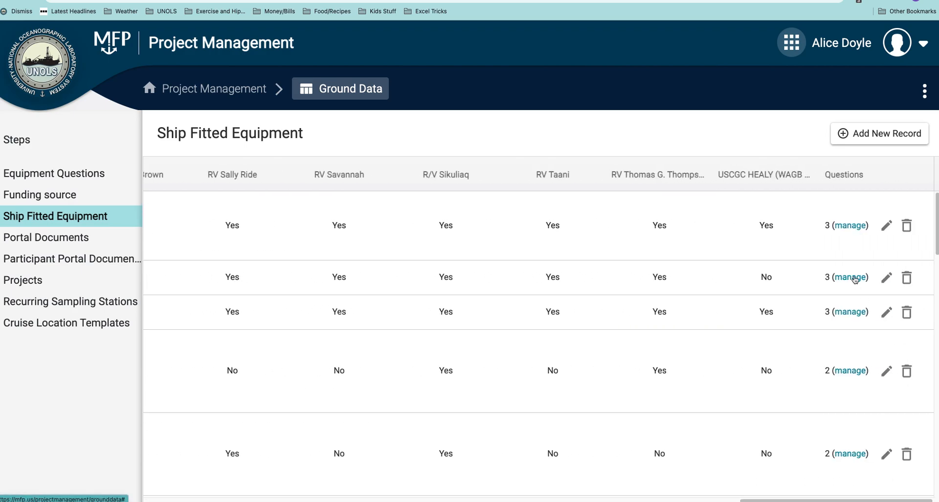
pyautogui.click(887, 226)
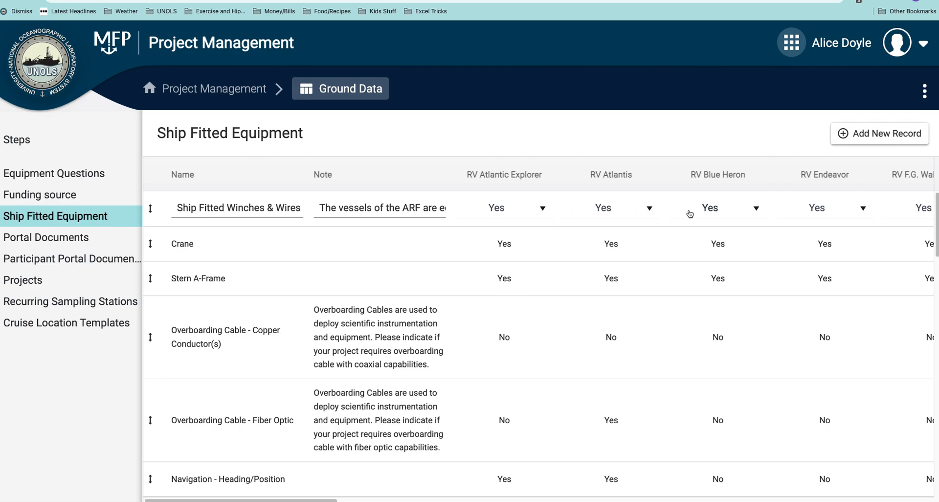
pyautogui.moveTo(333, 500); pyautogui.dragTo(928, 500)
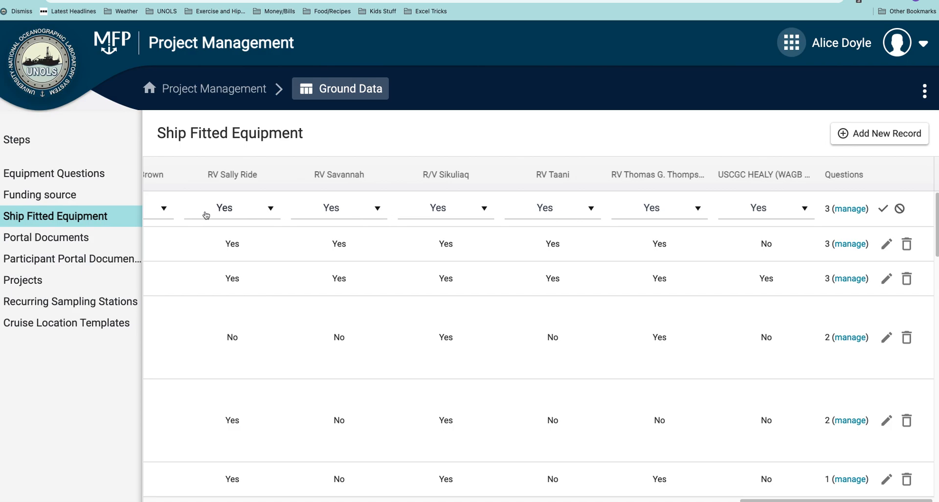
pyautogui.click(883, 212)
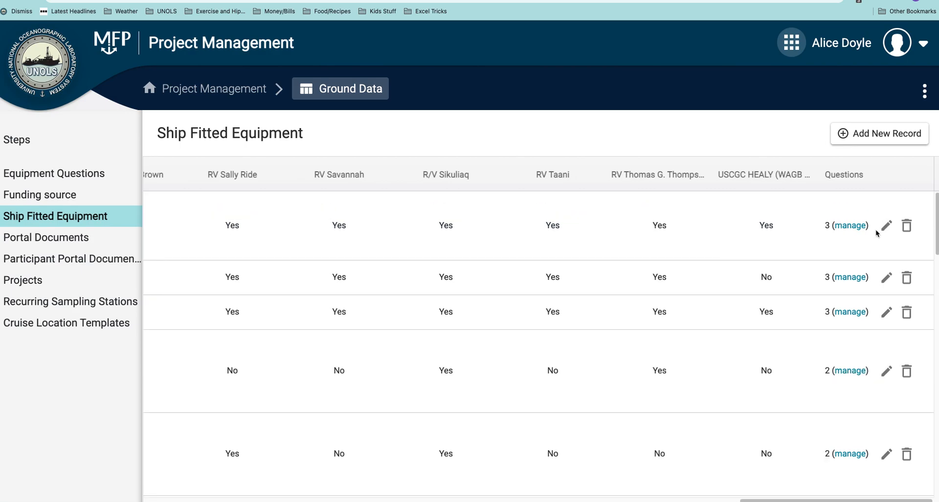
# - Open the questions for Ship Fitted Winches & Wires and inspect the note of the CPM-WHOI question without saving changes
pyautogui.click(842, 227)
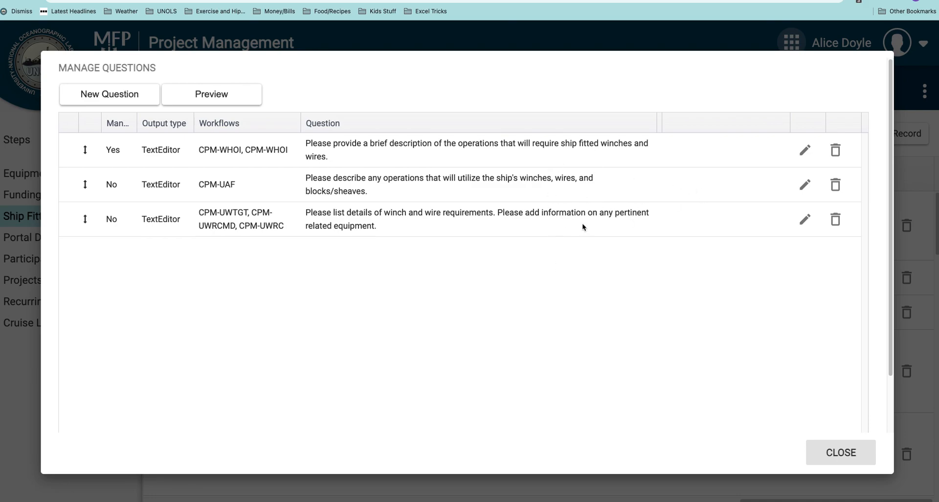
pyautogui.click(806, 153)
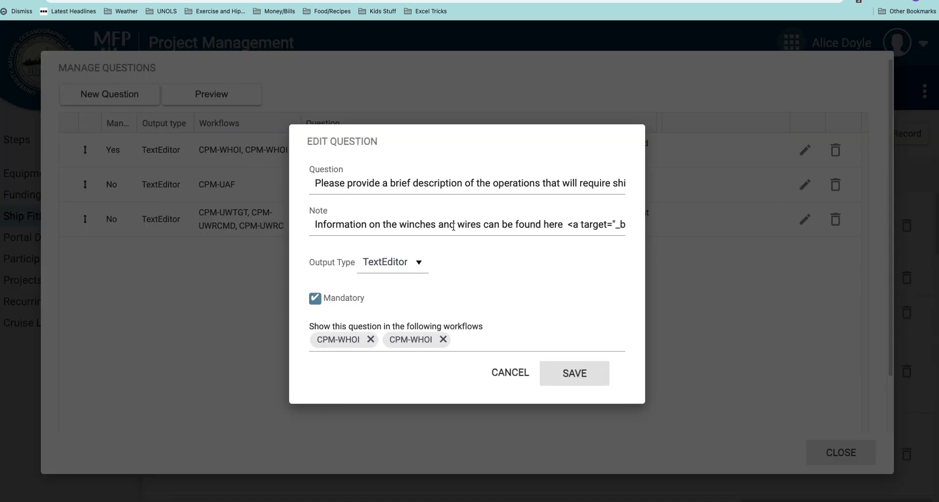
pyautogui.moveTo(453, 227); pyautogui.dragTo(636, 238)
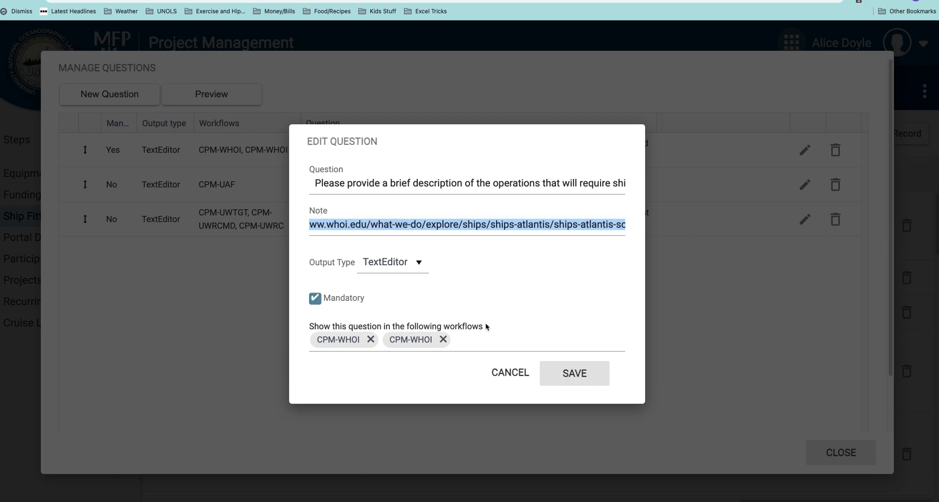
pyautogui.click(494, 372)
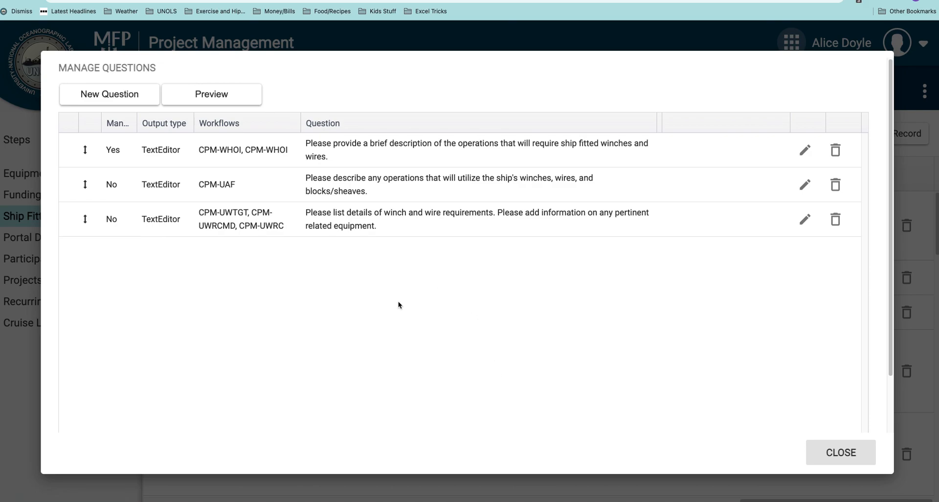
# - Start a new question reading "What kind of wire do you want?" with the note "We have lots of wires."
pyautogui.click(99, 98)
pyautogui.click(365, 184)
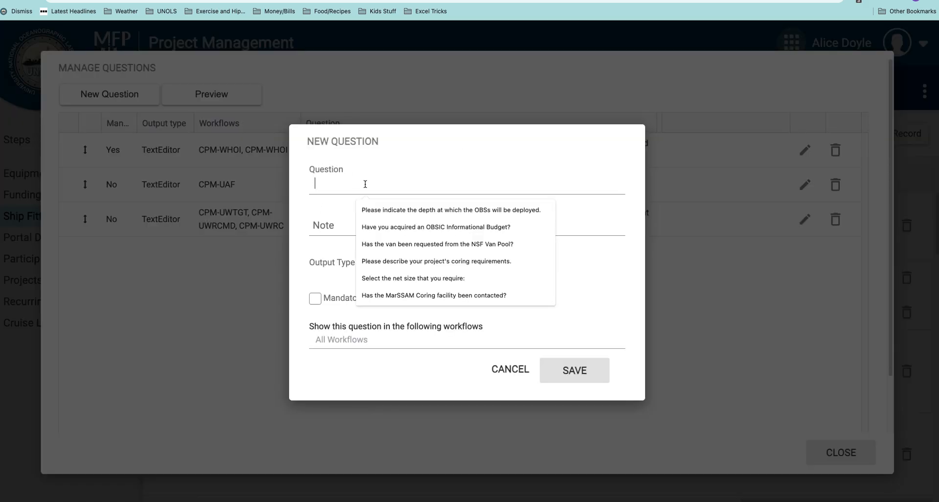
pyautogui.write('What ')
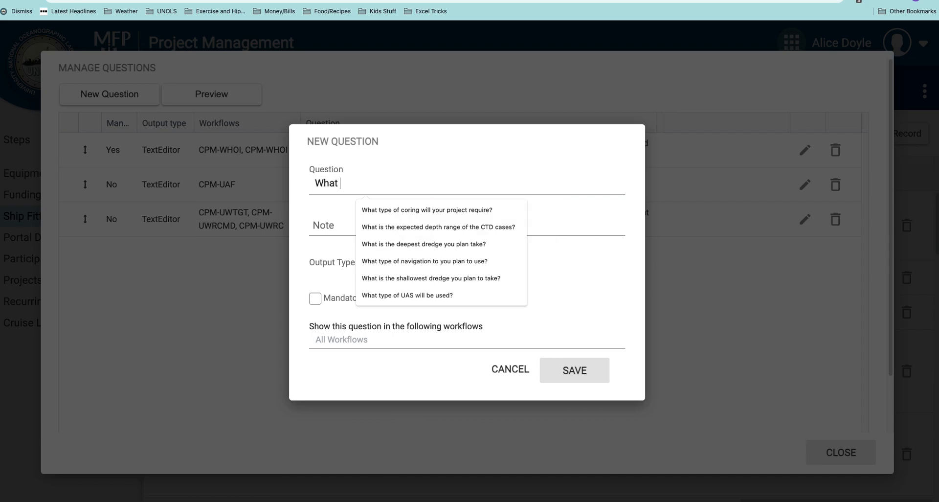
pyautogui.write('kind of wir')
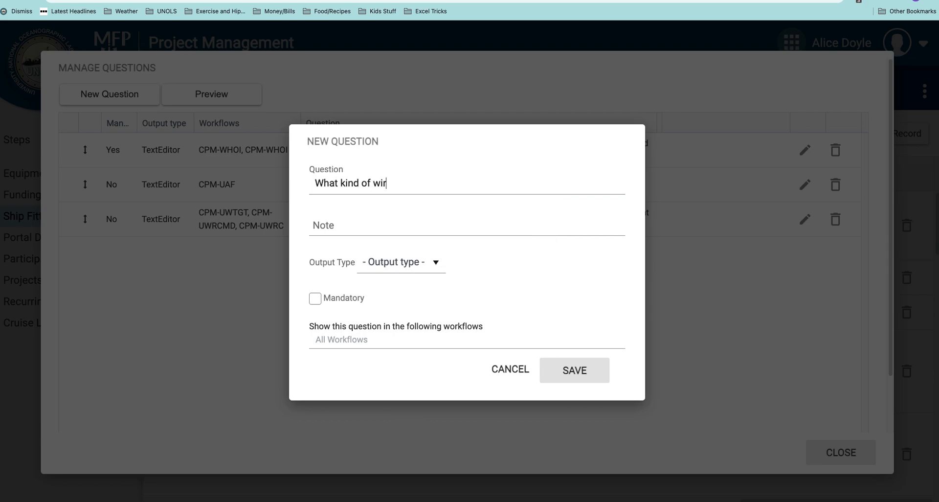
pyautogui.write('e do you want?')
pyautogui.click(372, 232)
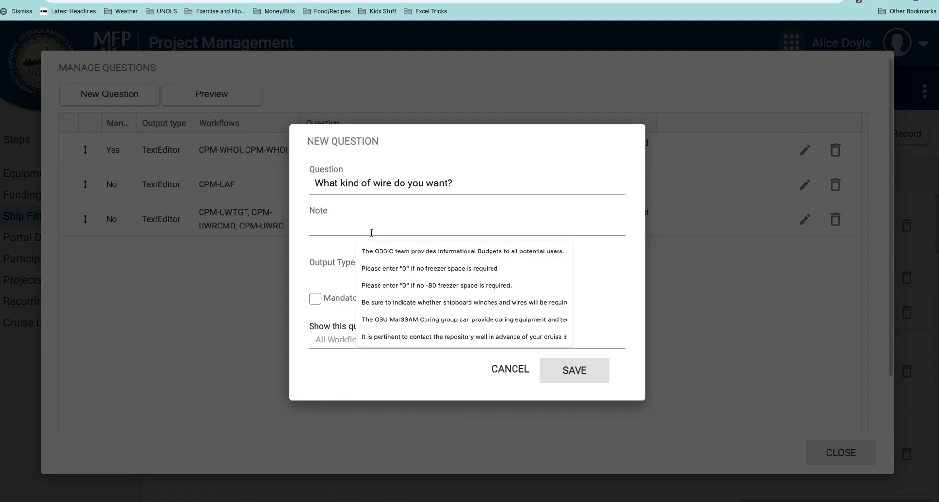
pyautogui.write('We')
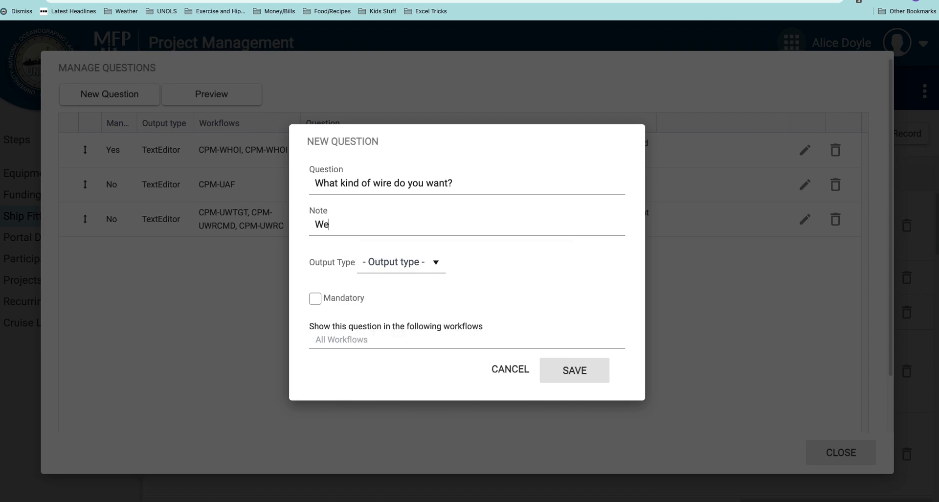
pyautogui.write(' have lots of wires.')
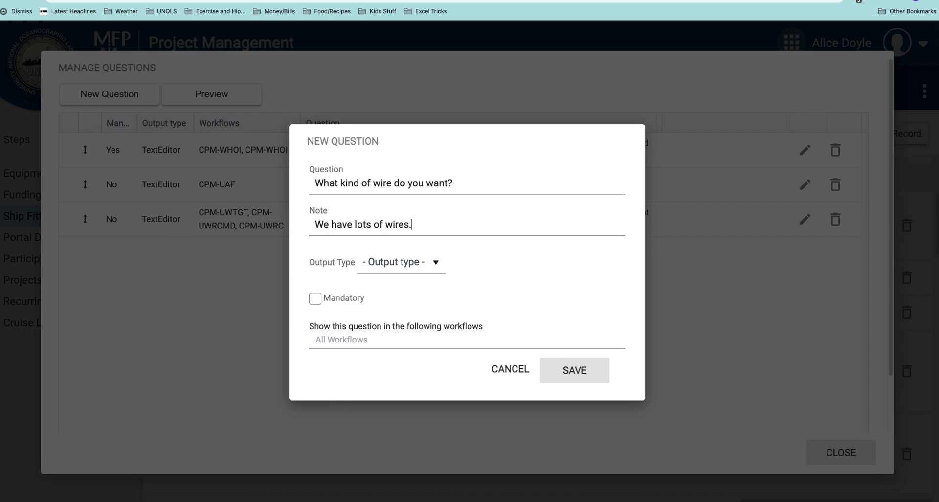
# - Review the available output types and set the new question's output type to Yes/No
pyautogui.click(400, 264)
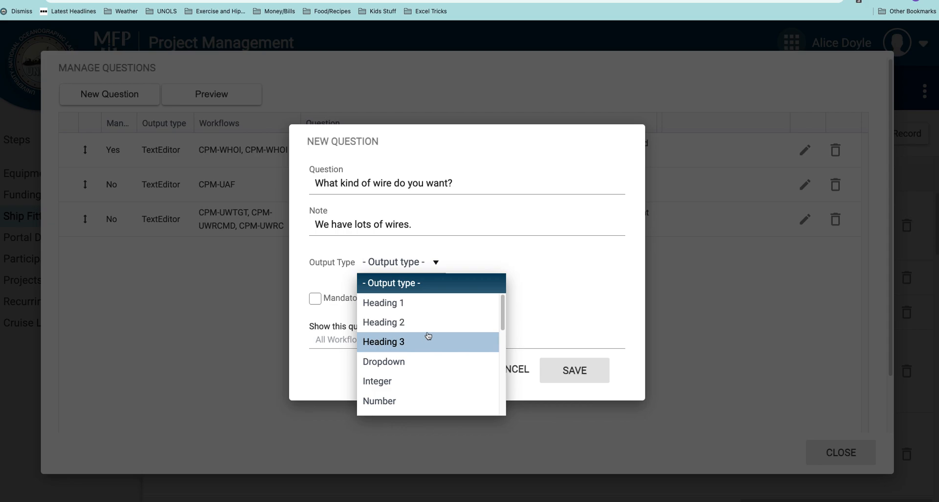
pyautogui.scroll(-1, 443, 362)
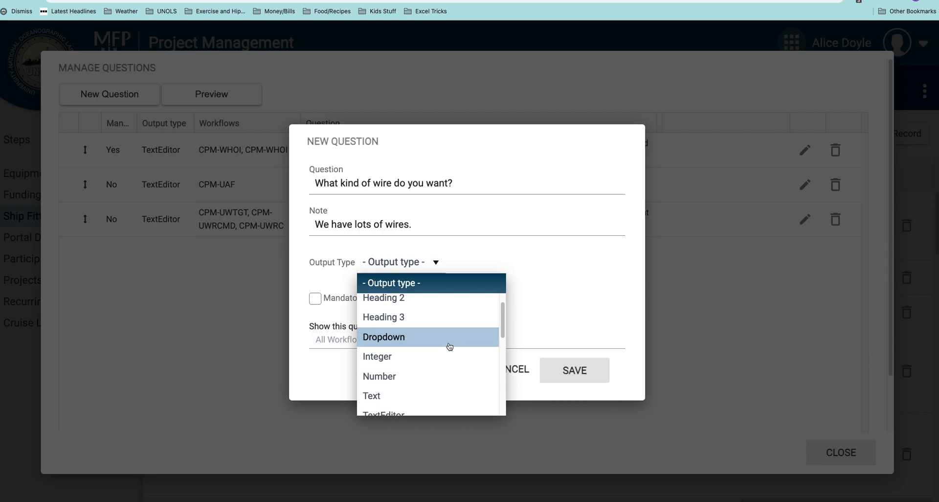
pyautogui.scroll(-1, 447, 348)
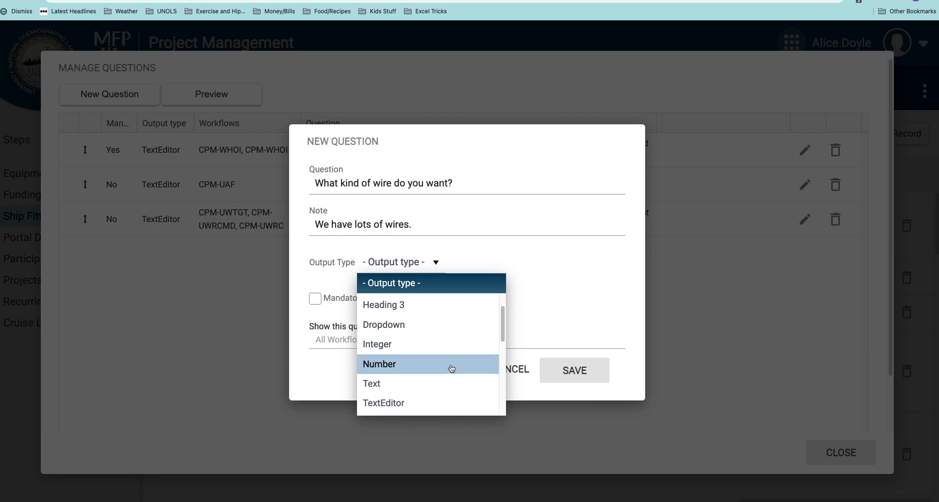
pyautogui.scroll(-1, 456, 389)
pyautogui.scroll(-2, 457, 397)
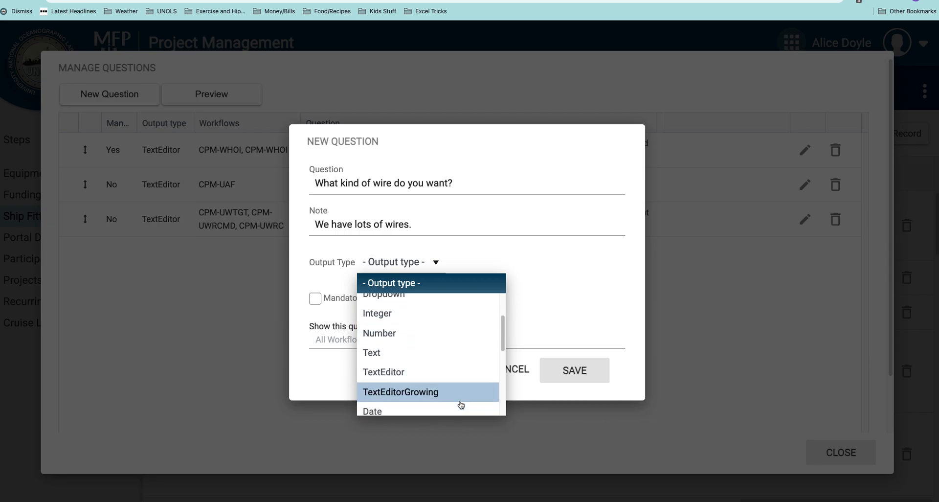
pyautogui.scroll(-1, 458, 405)
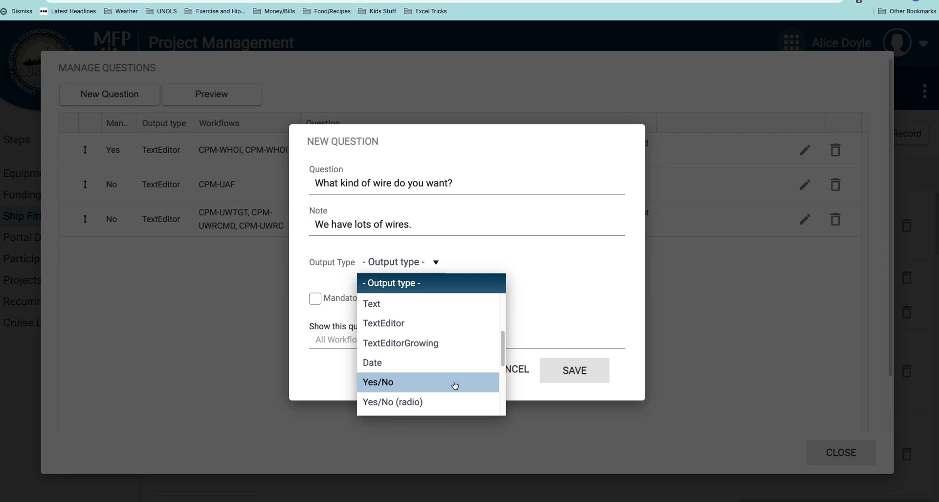
pyautogui.click(455, 386)
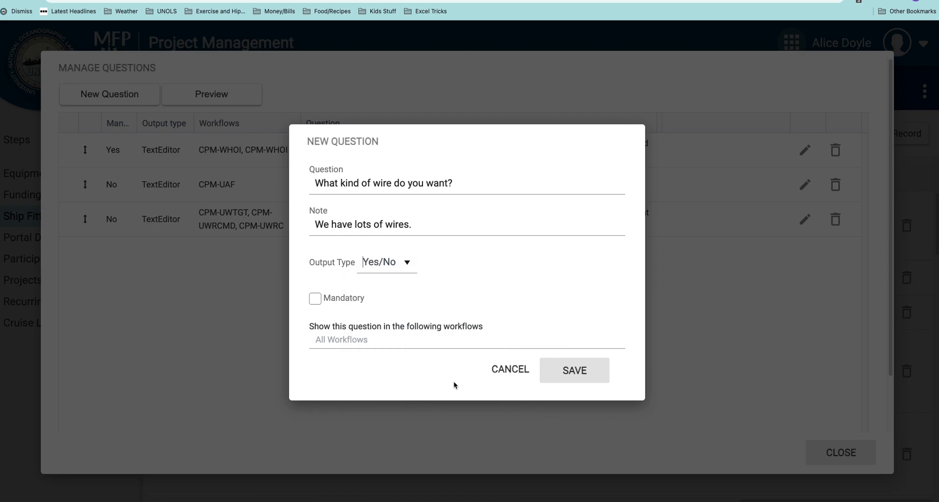
# - Make the new wire question mandatory, restrict it to the CPM-BIOS workflow and save it
pyautogui.click(400, 336)
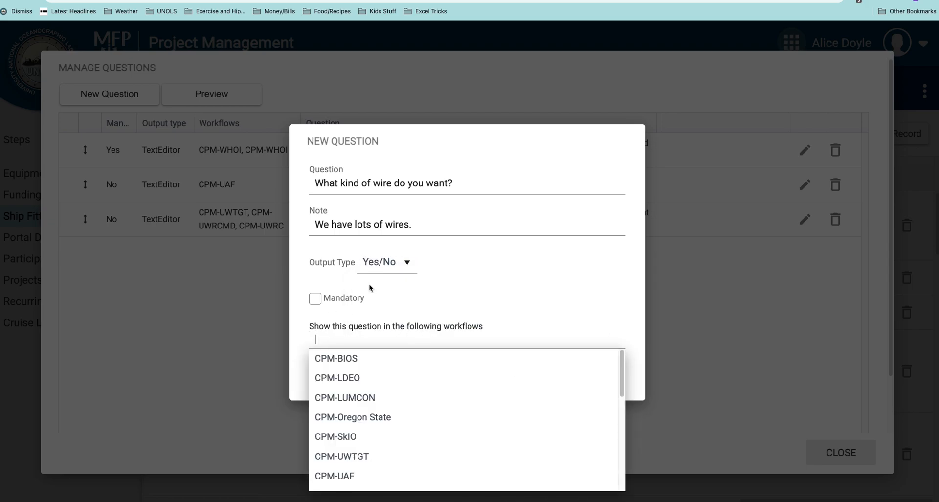
pyautogui.click(317, 298)
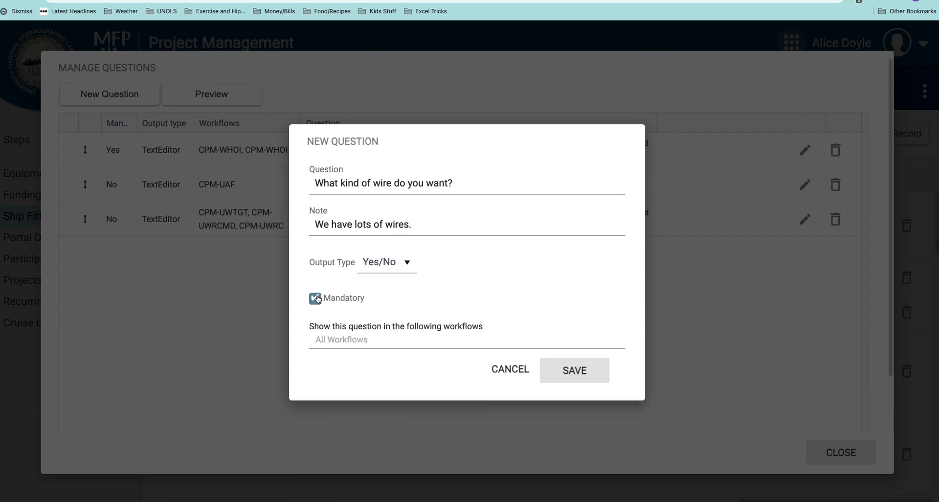
pyautogui.click(340, 338)
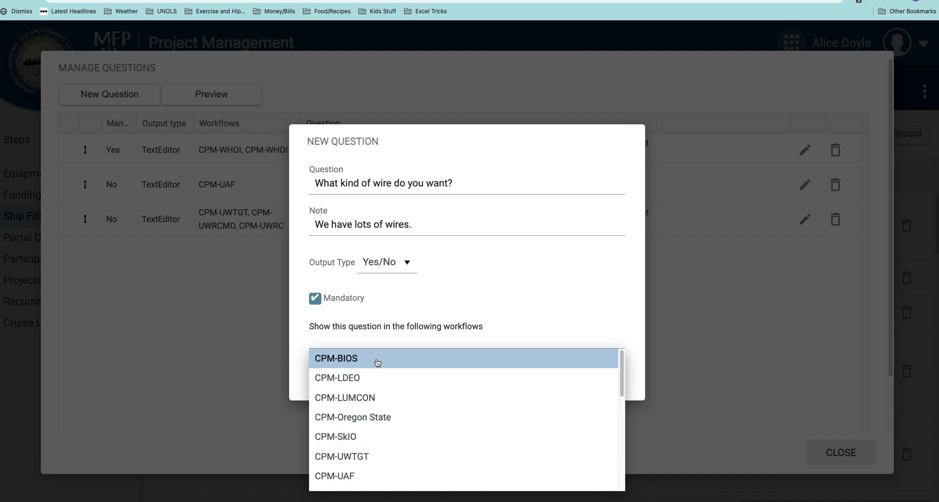
pyautogui.click(344, 361)
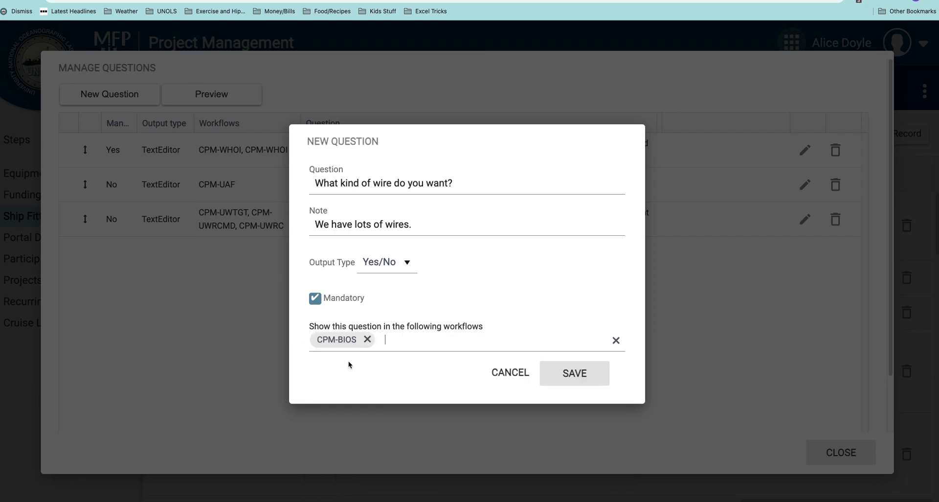
pyautogui.click(567, 374)
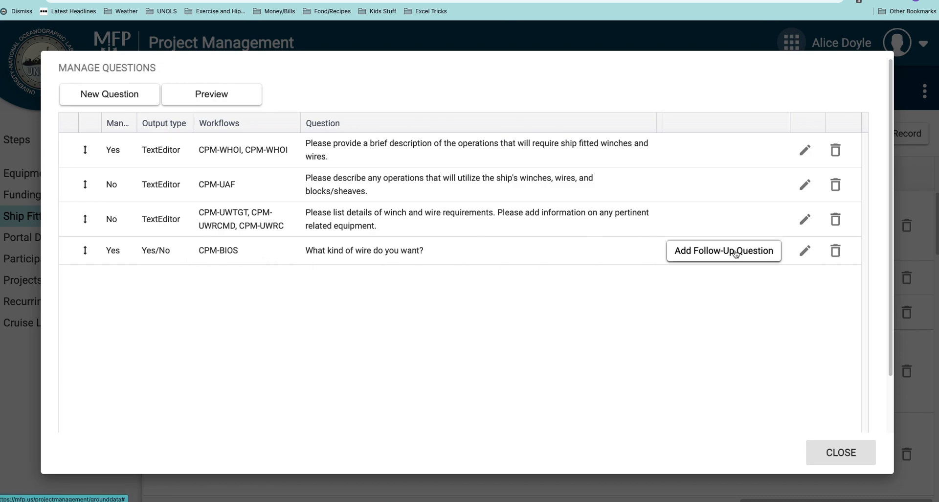
# - Start a follow-up question to the wire question for the Yes answer, reading "OK which ones", and check the available output types
pyautogui.click(720, 252)
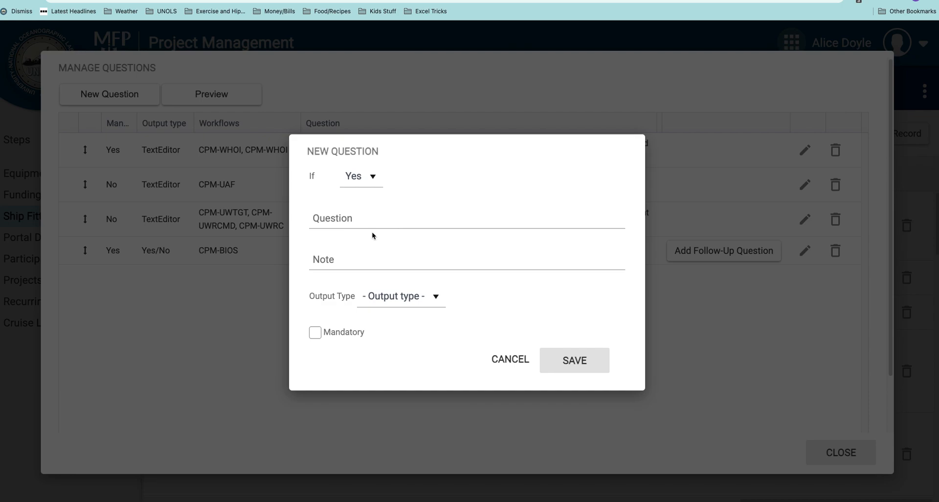
pyautogui.click(346, 220)
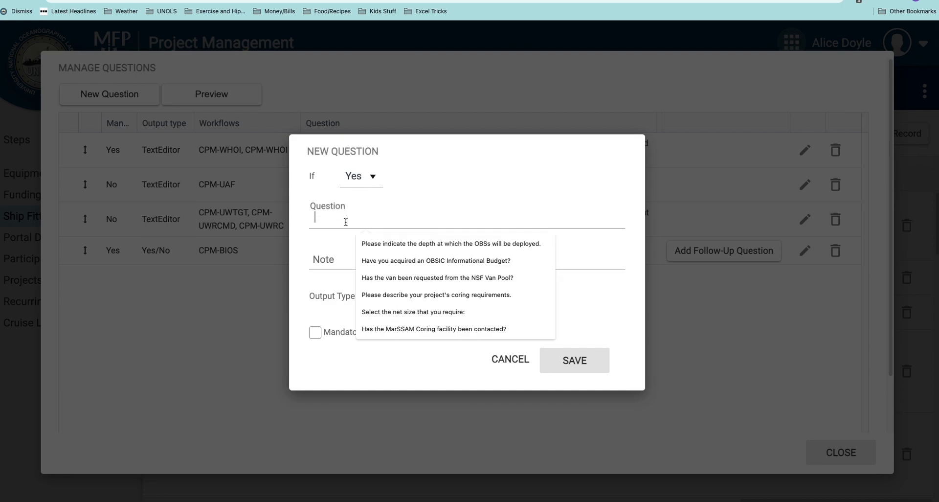
pyautogui.write('OK whthi')
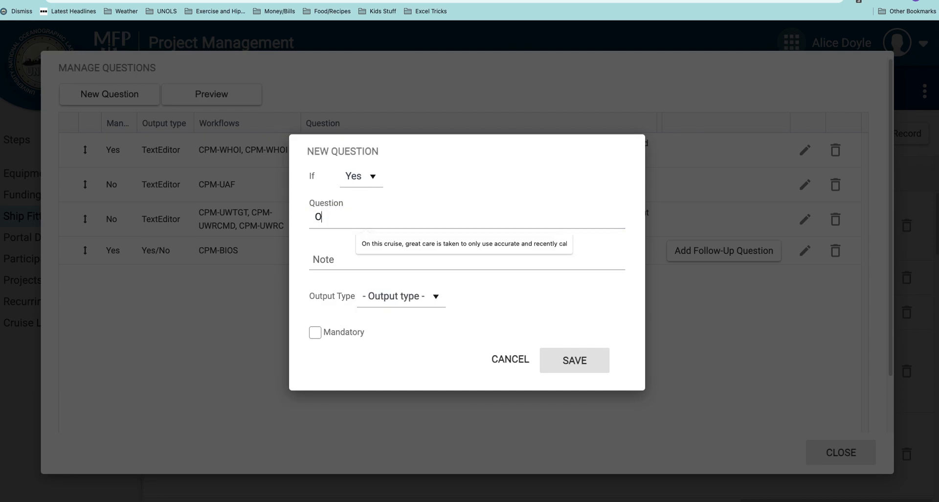
pyautogui.press('BackSpace')
pyautogui.press('BackSpace')
pyautogui.press('BackSpace')
pyautogui.write('ich ones')
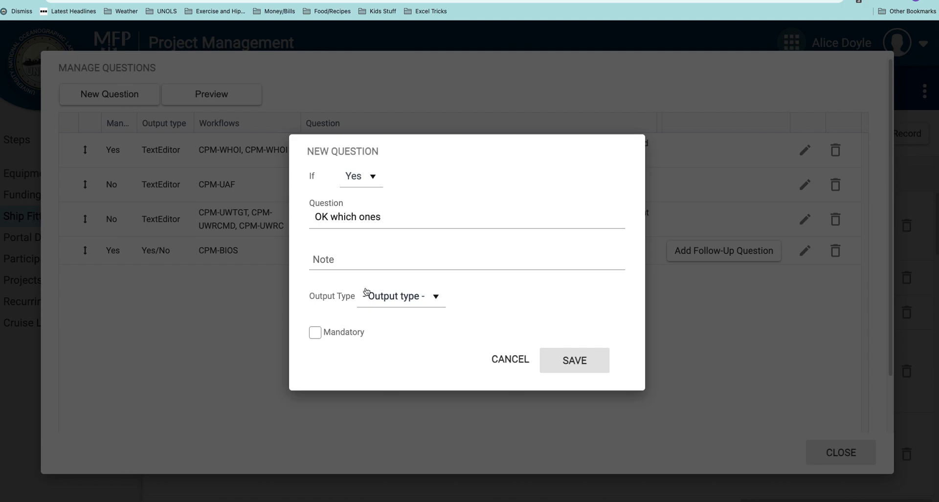
pyautogui.click(377, 297)
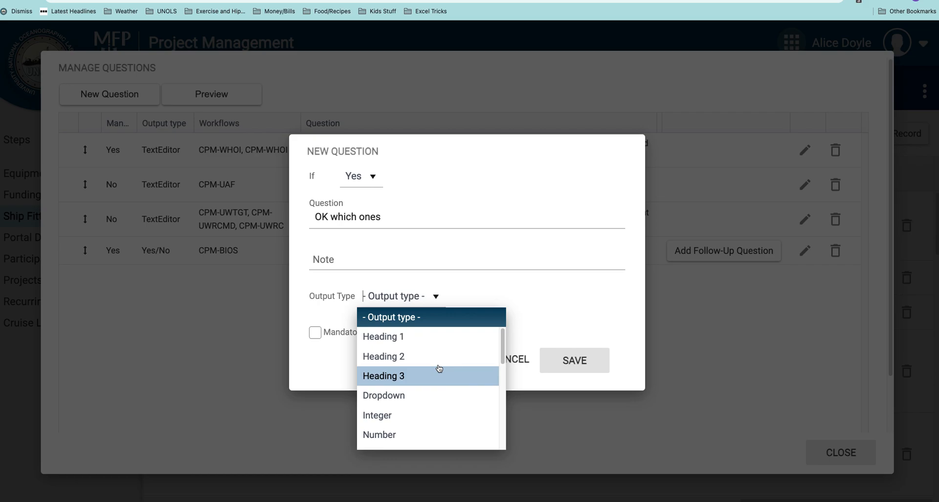
pyautogui.click(501, 269)
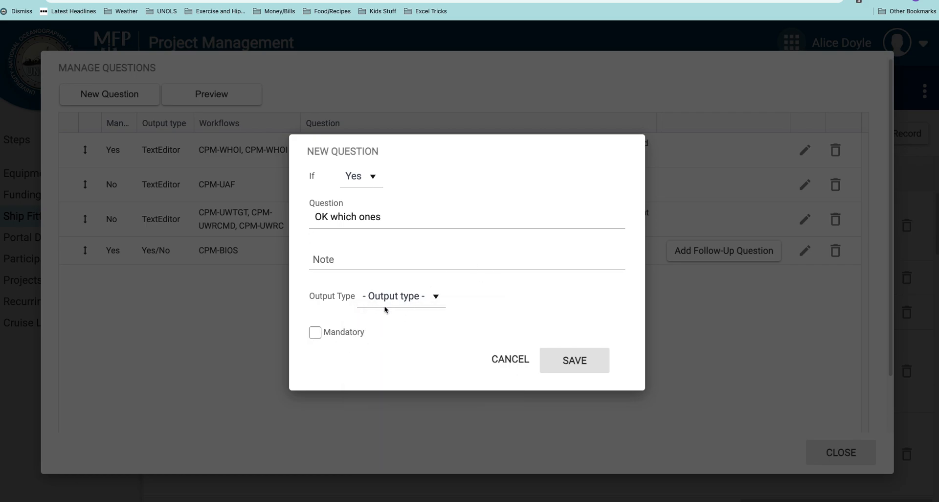
# - Switch the follow-up question's condition to No and replace its question text with "Great."
pyautogui.click(370, 177)
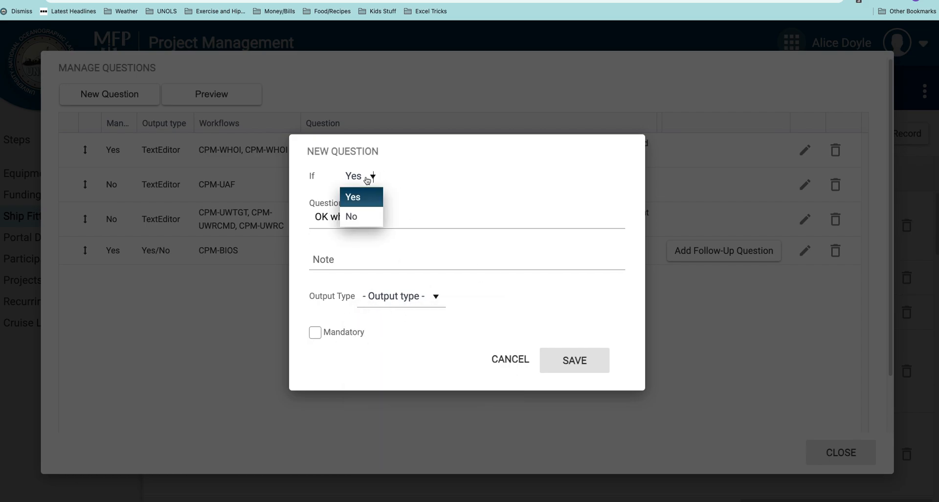
pyautogui.click(362, 217)
pyautogui.moveTo(382, 217); pyautogui.dragTo(259, 221)
pyautogui.write('Great.')
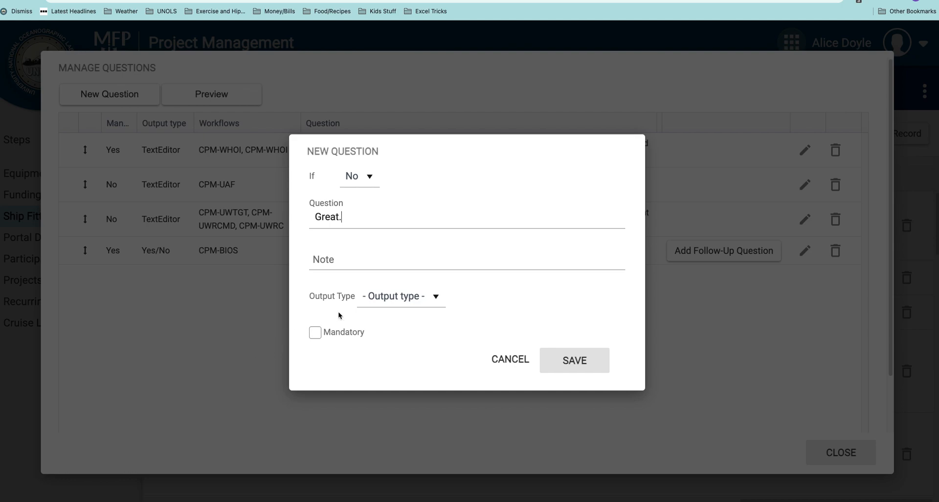
pyautogui.click(377, 299)
pyautogui.click(306, 336)
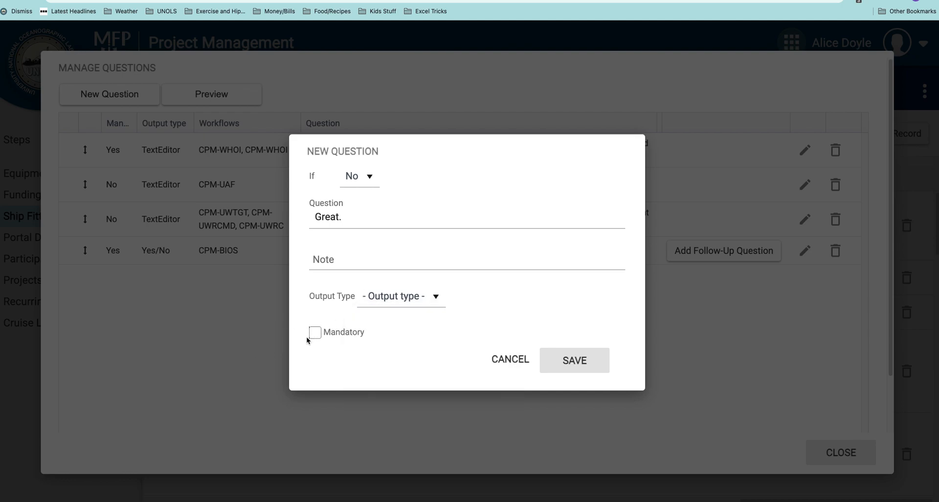